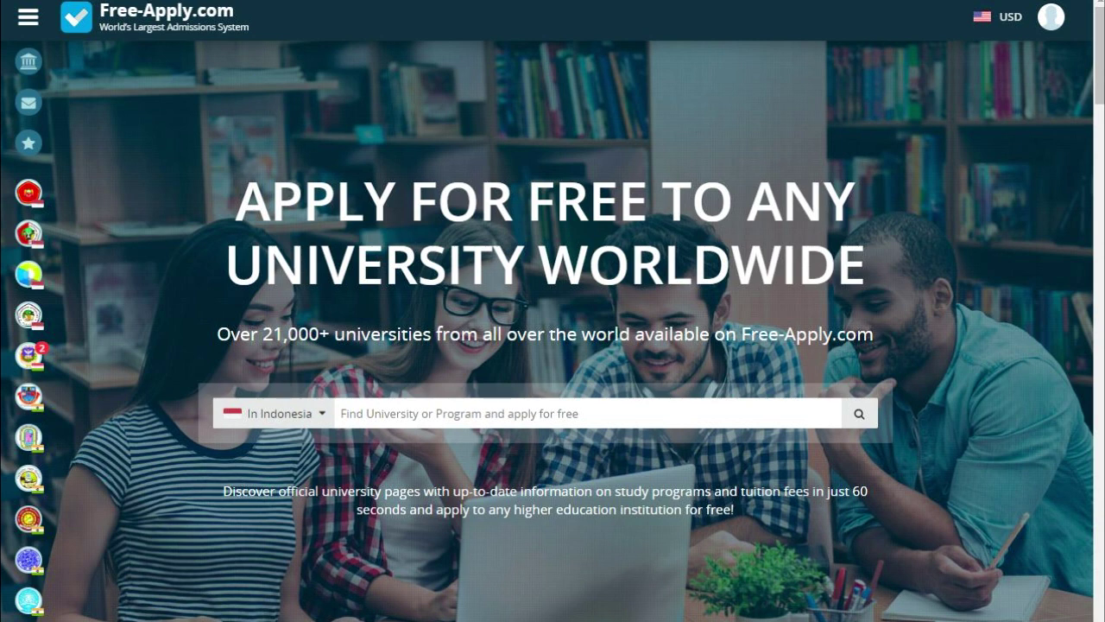
Step: Look through the home page's statistics, disciplines, application process and top university sections
scroll(552, 328, "down", 5)
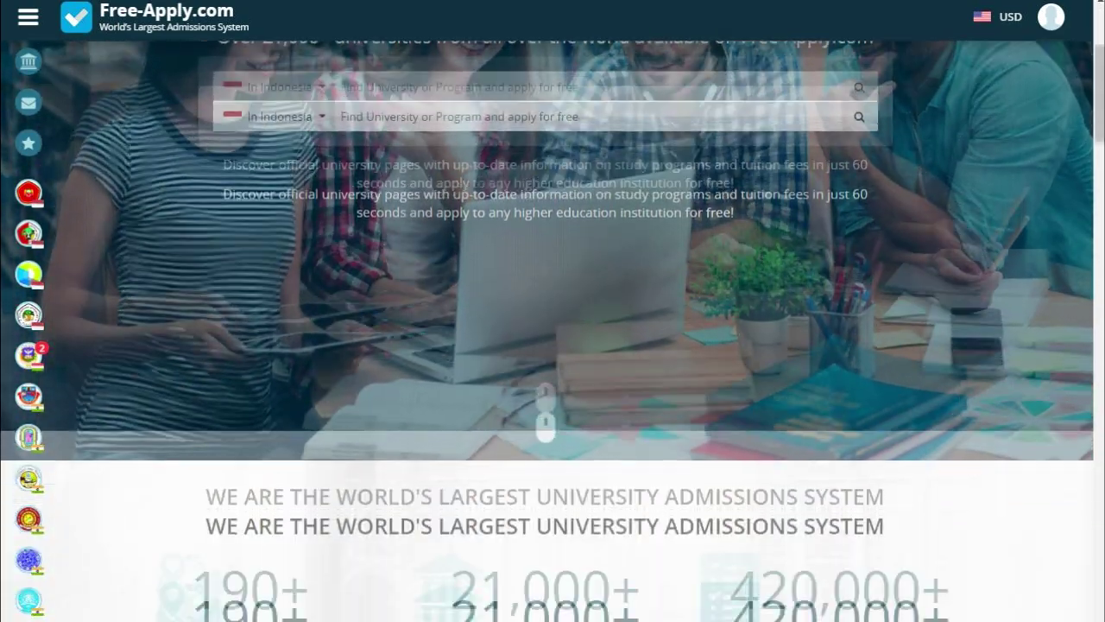
scroll(553, 328, "down", 2)
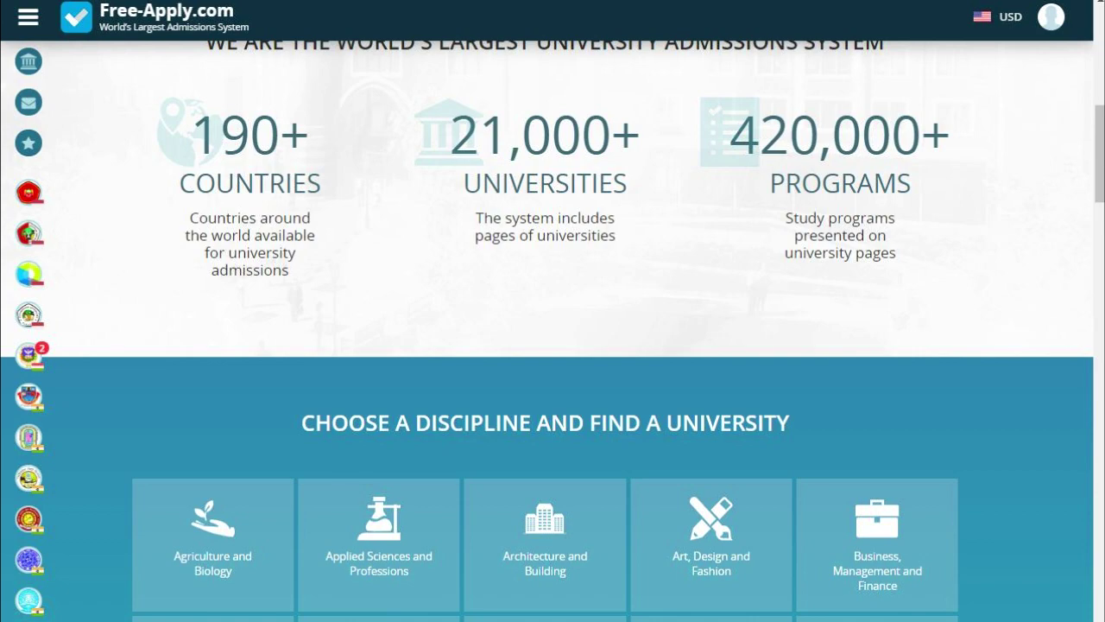
scroll(710, 371, "down", 2)
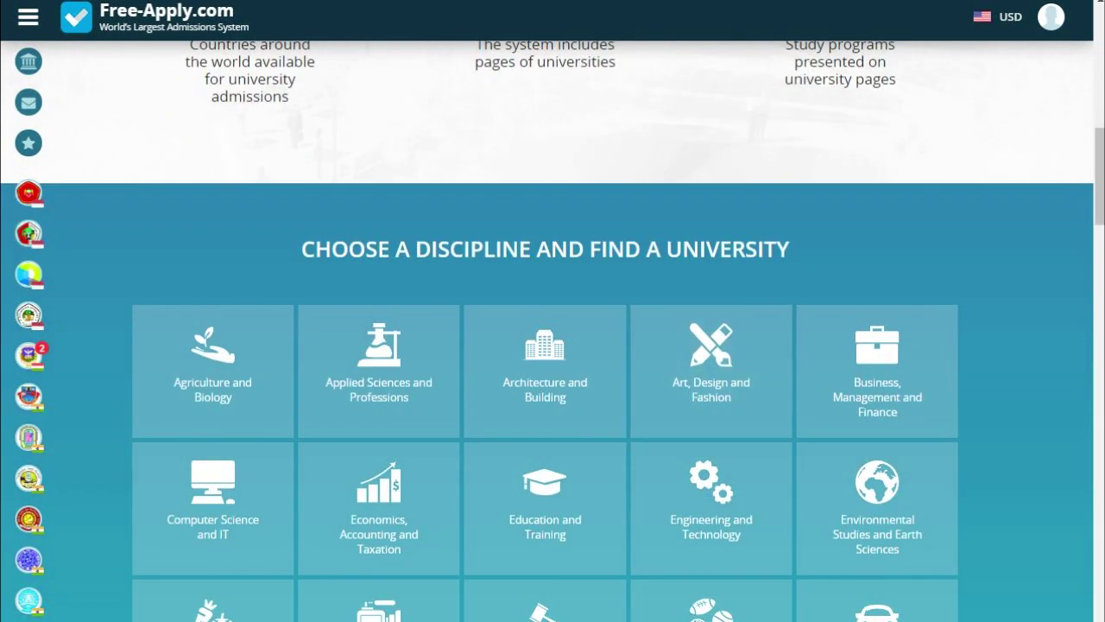
scroll(552, 328, "down", 7)
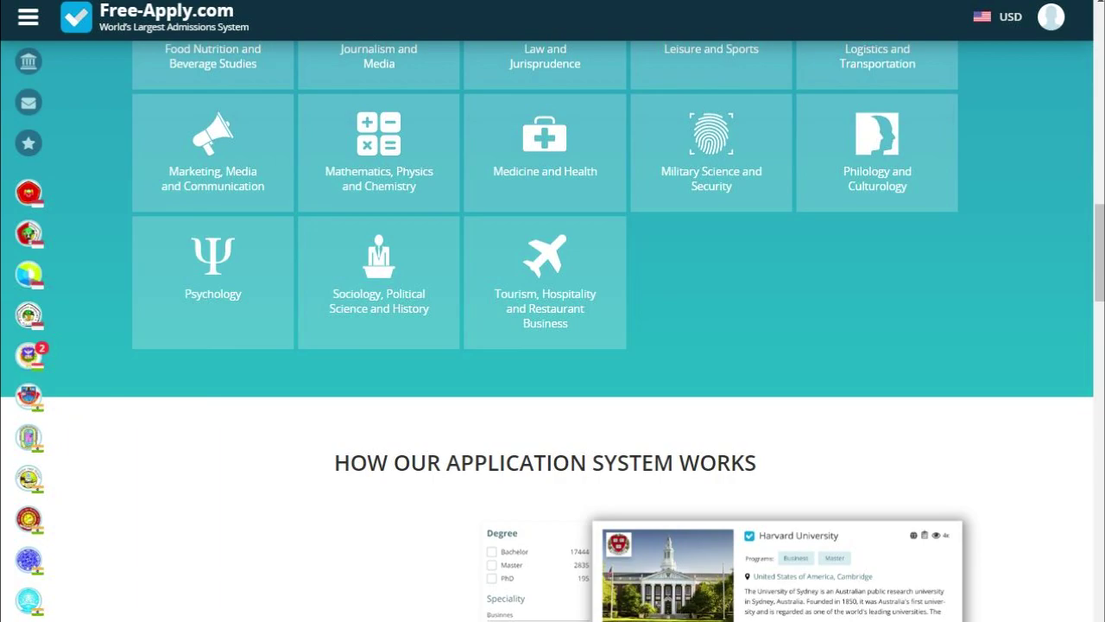
scroll(552, 329, "down", 15)
scroll(553, 328, "down", 6)
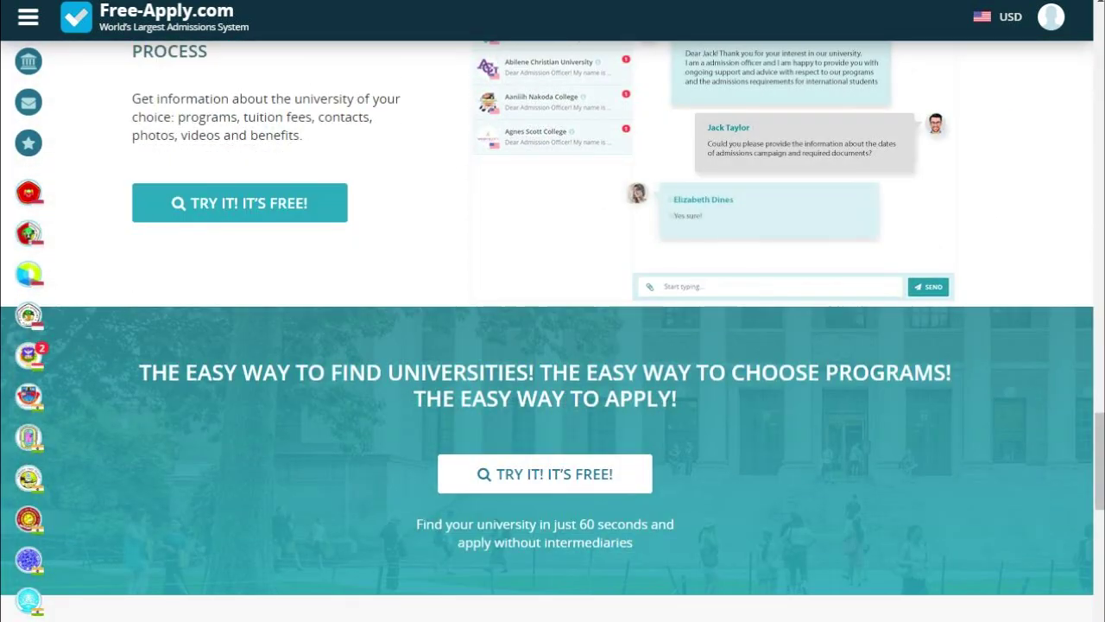
scroll(552, 328, "down", 3)
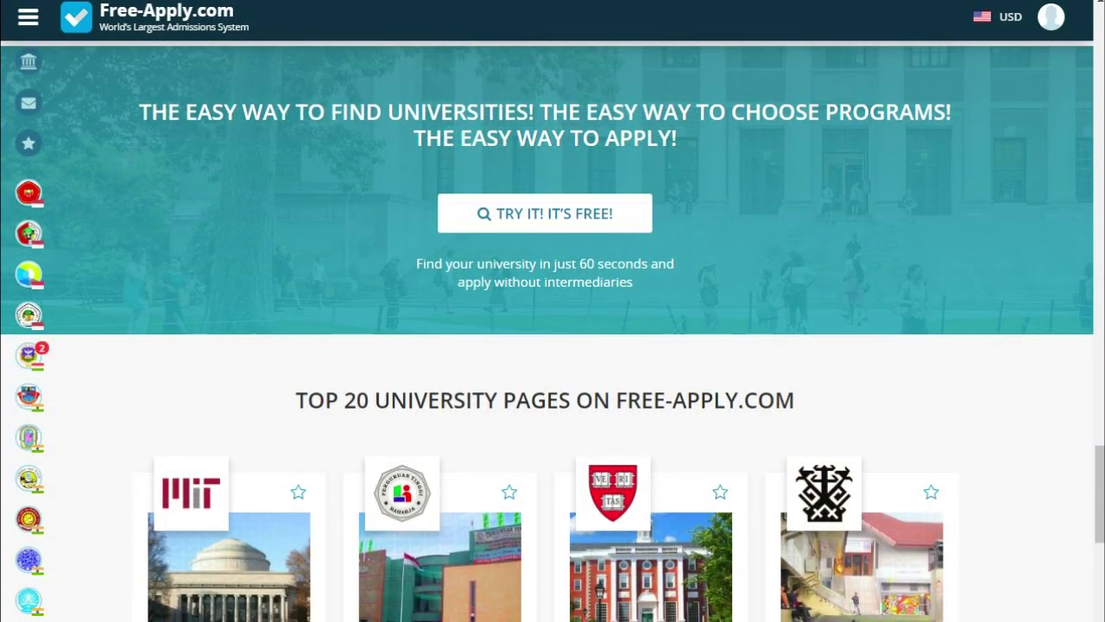
scroll(553, 328, "up", 10)
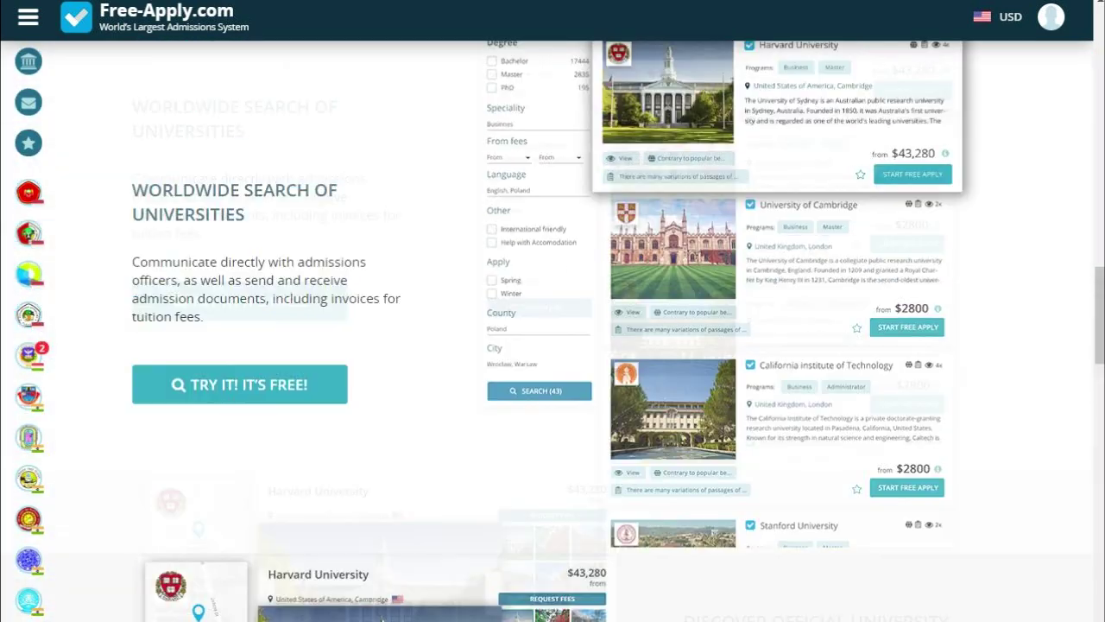
scroll(552, 328, "up", 15)
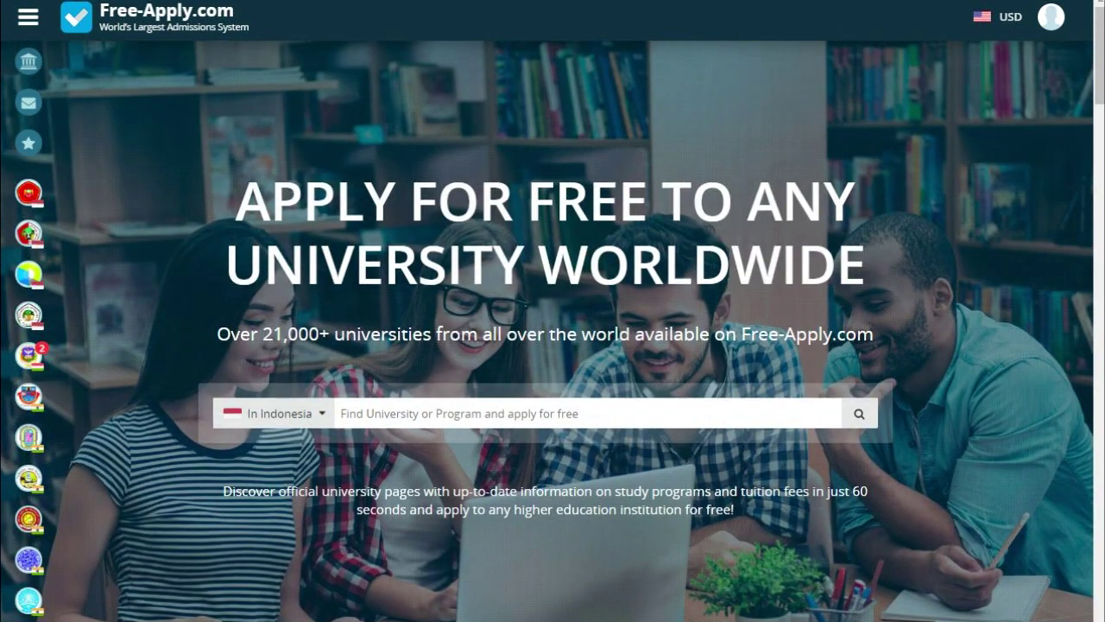
Step: Set the study country to Ireland and search for universities offering the Media program
left_click(272, 413)
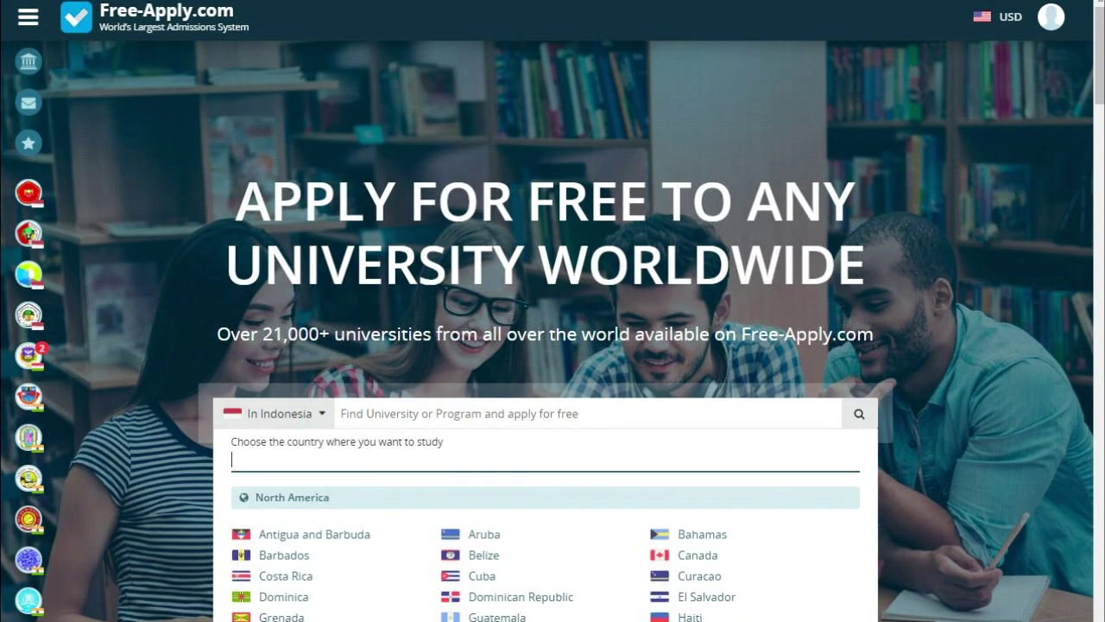
type("irela")
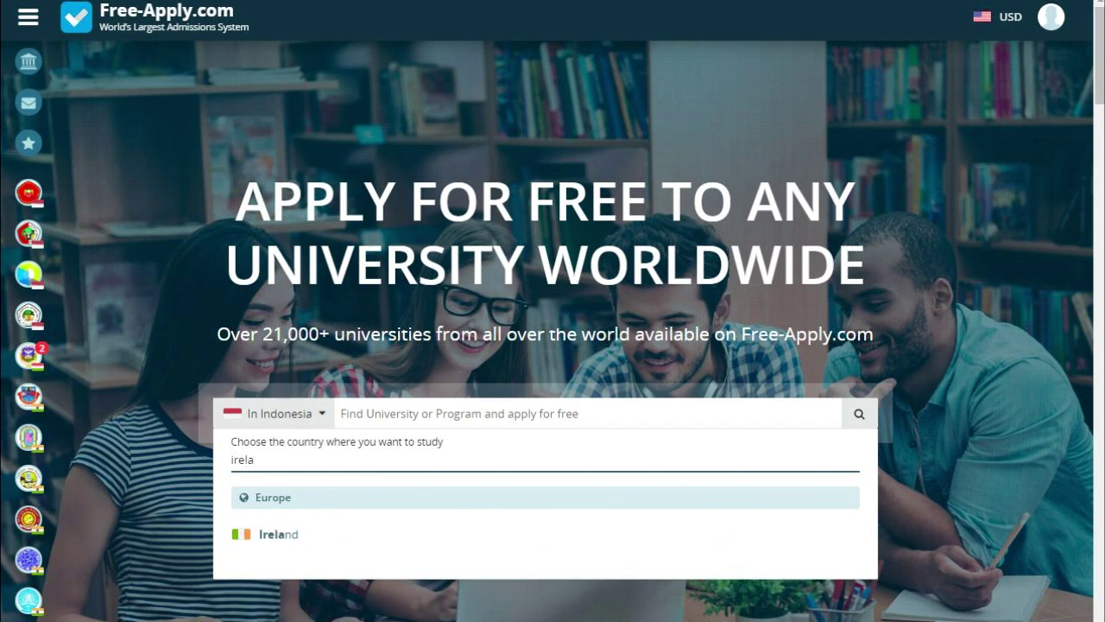
key("Return")
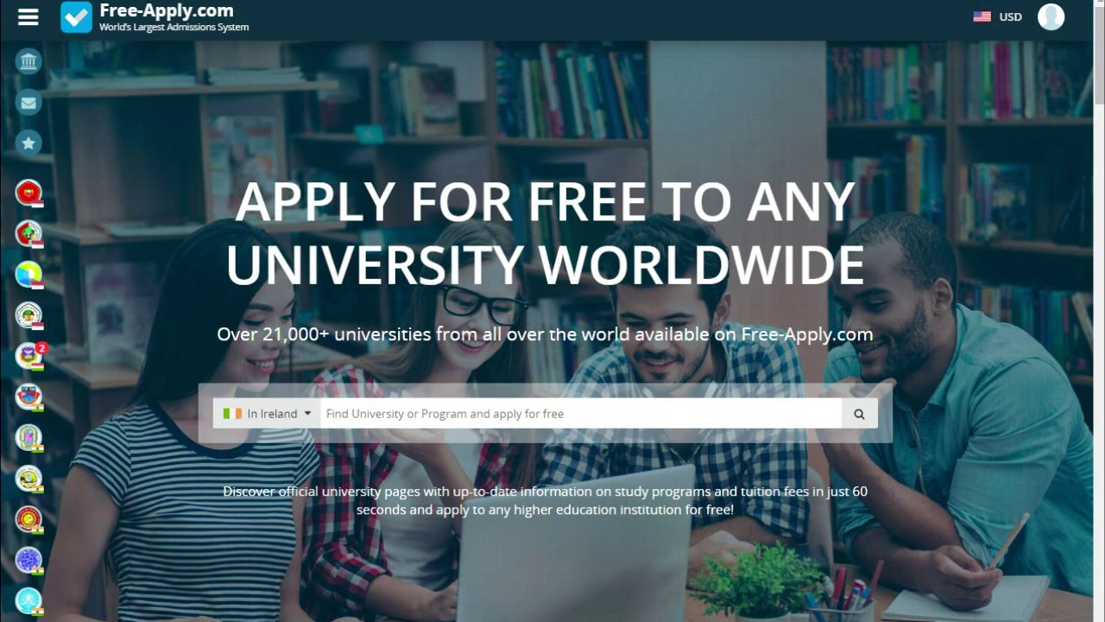
type("media")
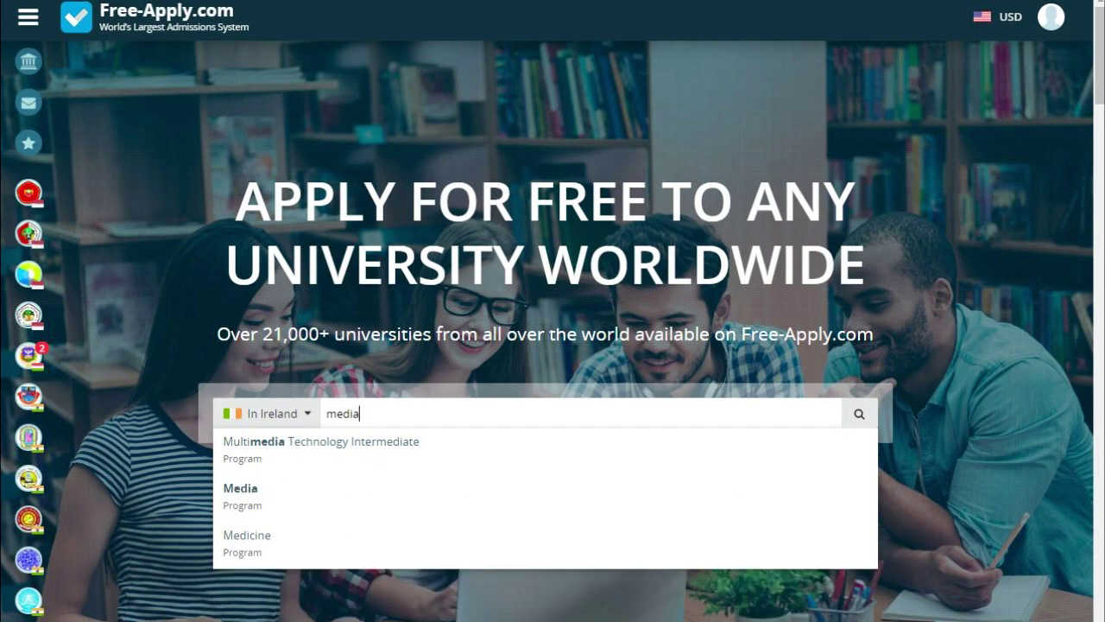
left_click(240, 495)
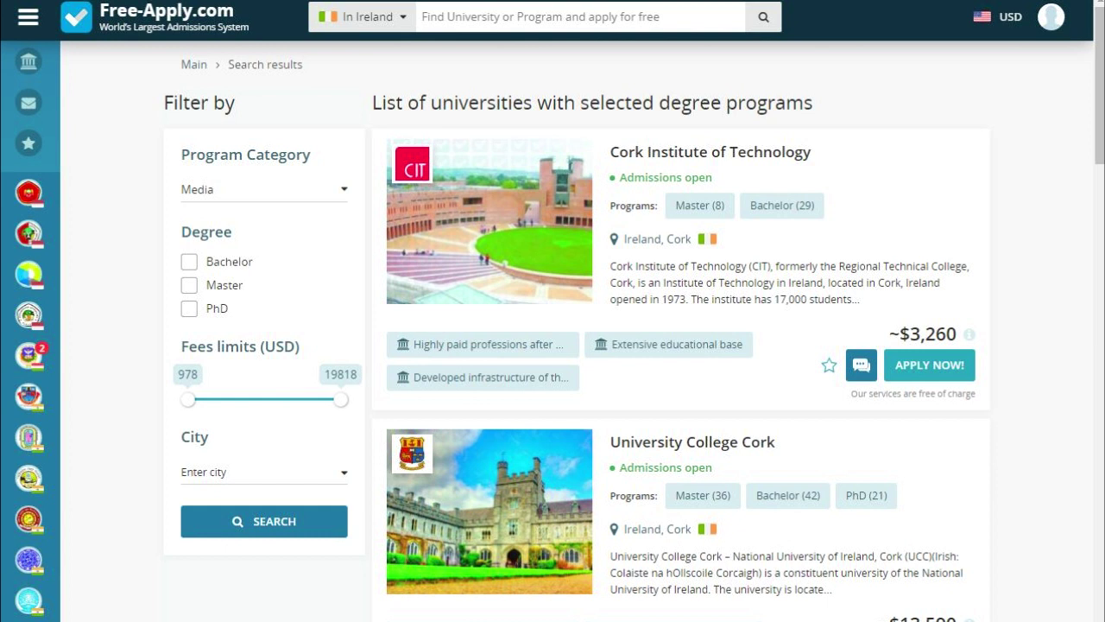
Step: Add Cork Institute of Technology, University College Cork and Cenit College from the search results to the wishlist
scroll(634, 332, "down", 5)
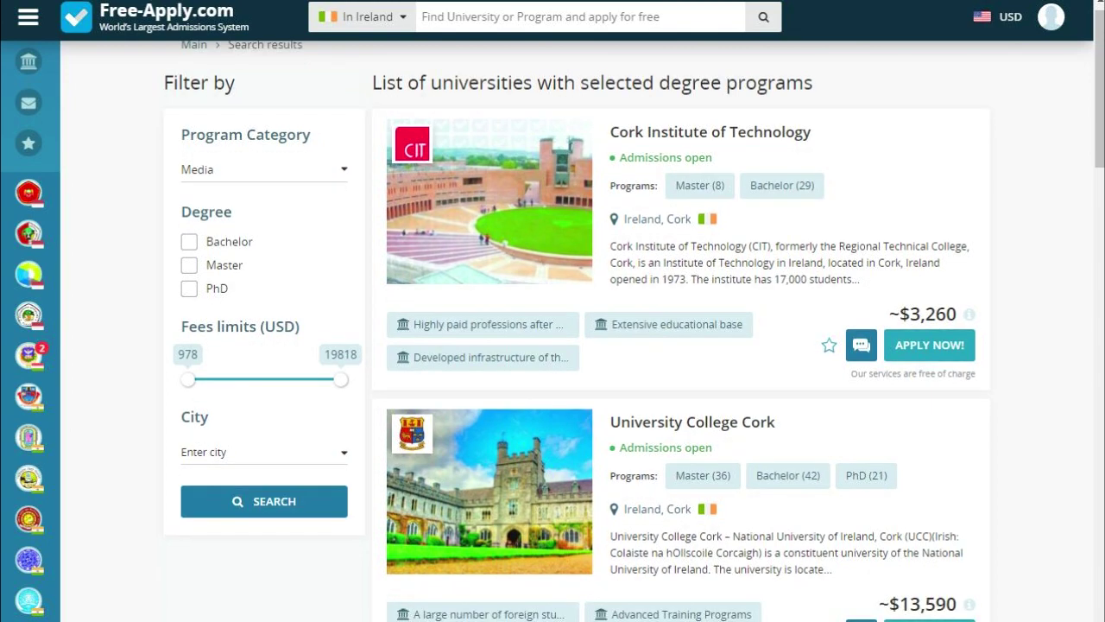
scroll(634, 332, "down", 2)
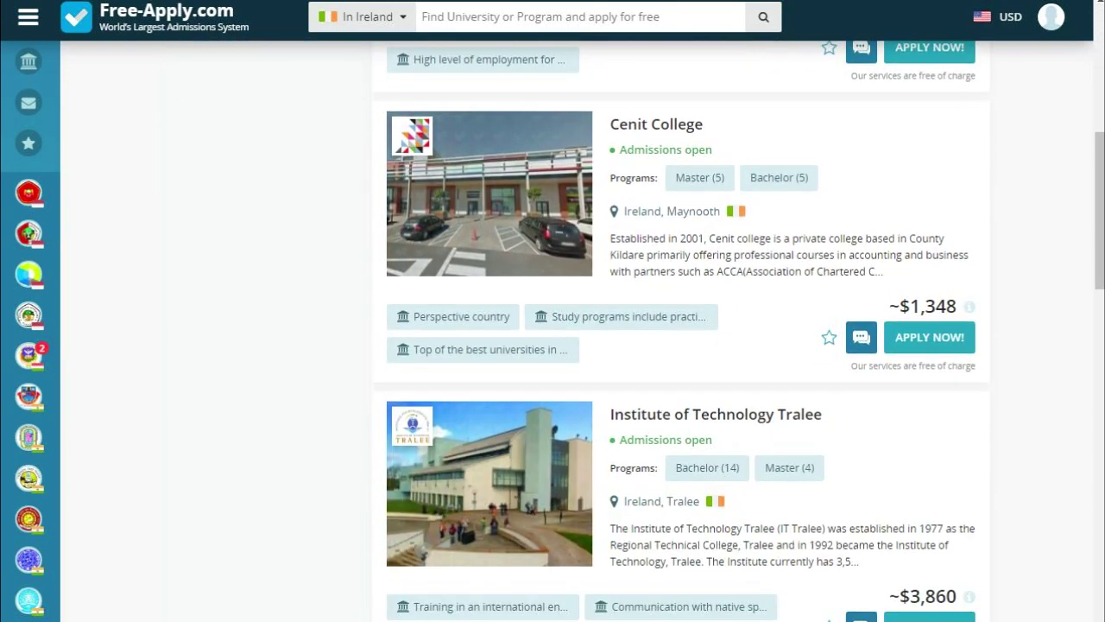
scroll(634, 332, "up", 7)
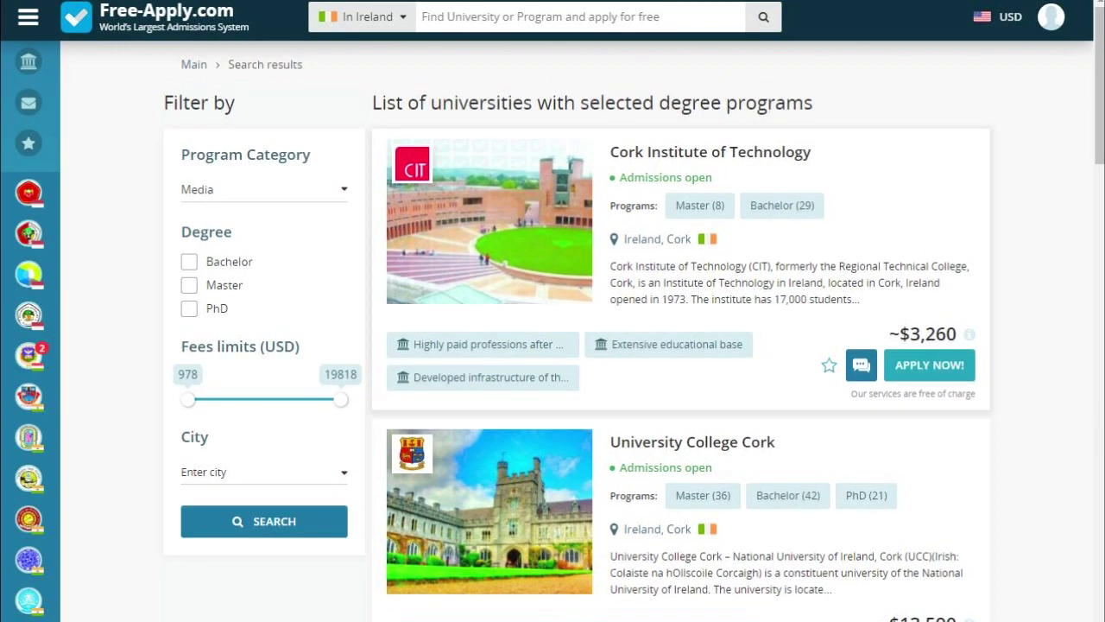
left_click(829, 365)
scroll(829, 364, "down", 3)
left_click(829, 395)
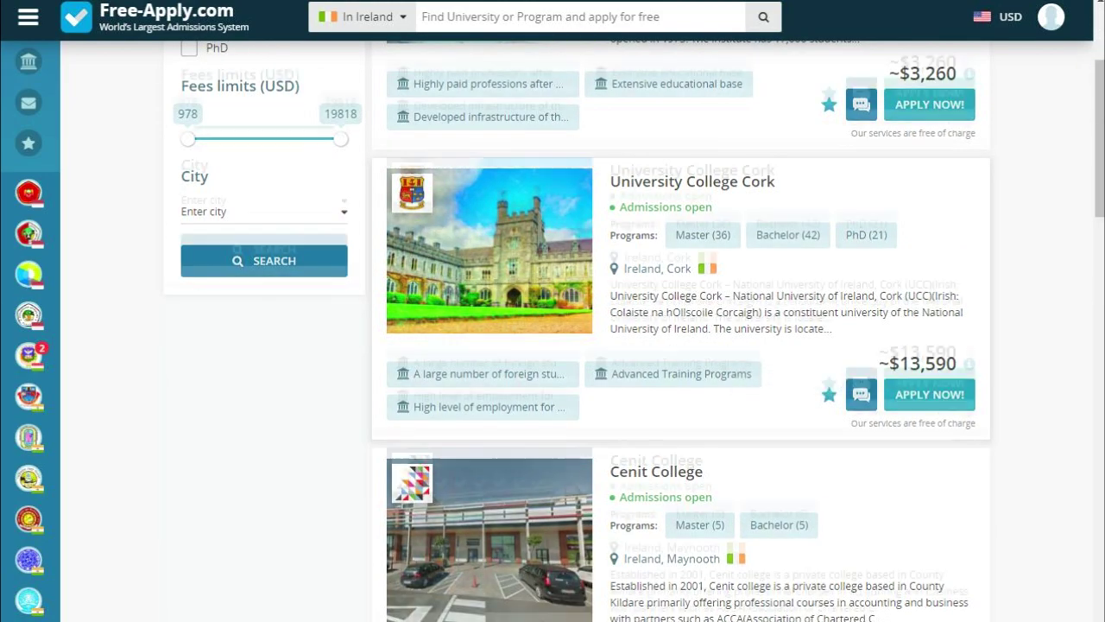
scroll(829, 395, "down", 2)
scroll(829, 501, "up", 5)
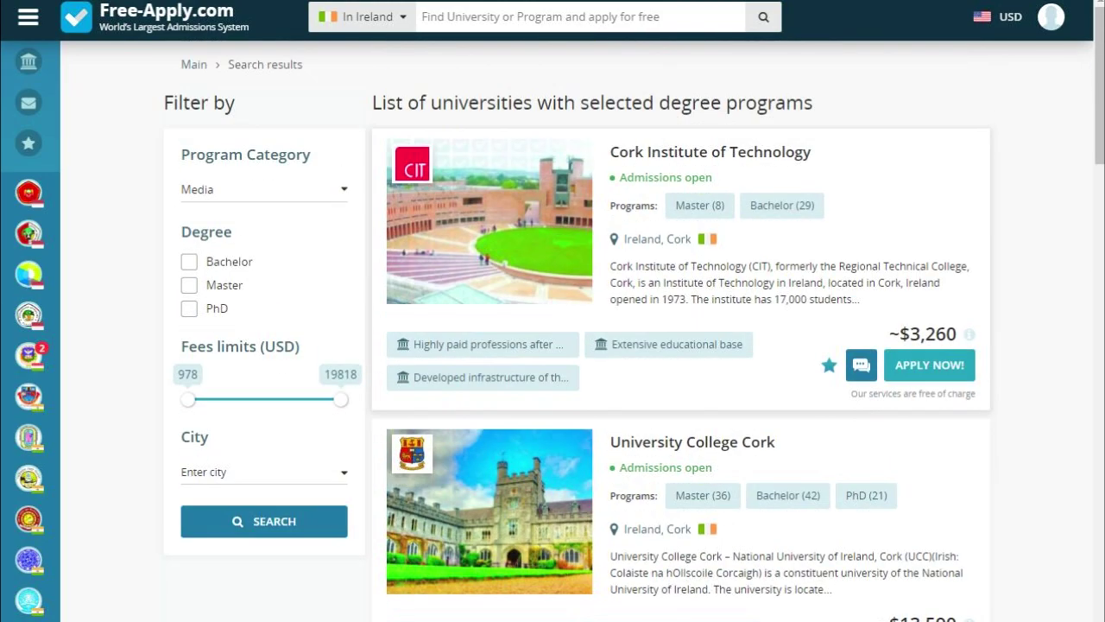
Step: Open the wishlist and go to the Cork Institute of Technology page from the saved universities
left_click(28, 143)
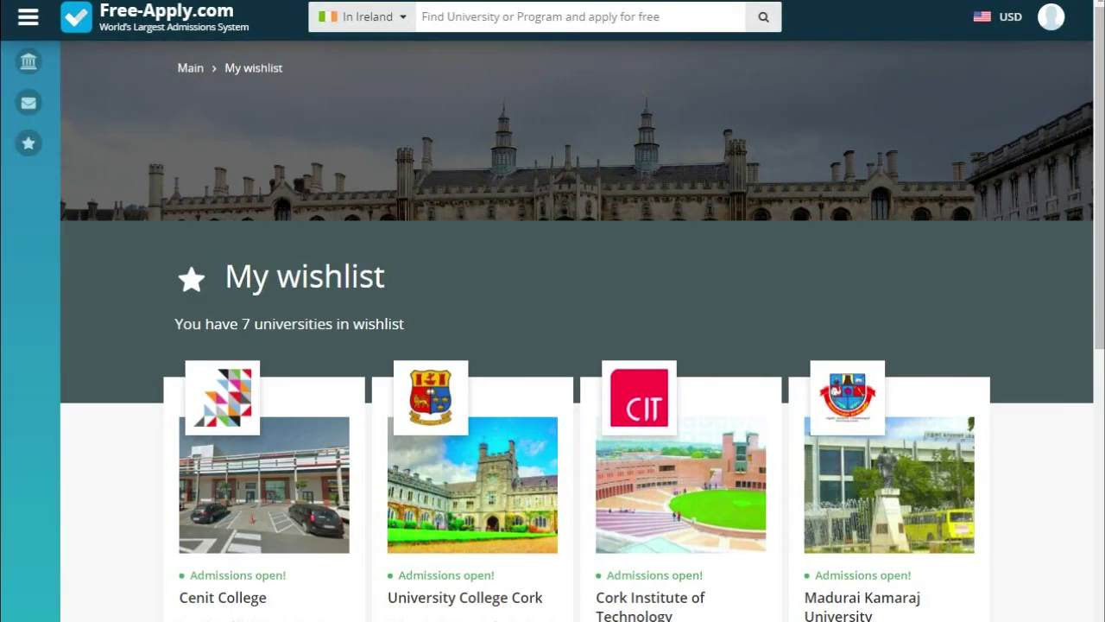
scroll(553, 346, "down", 3)
scroll(577, 331, "up", 1)
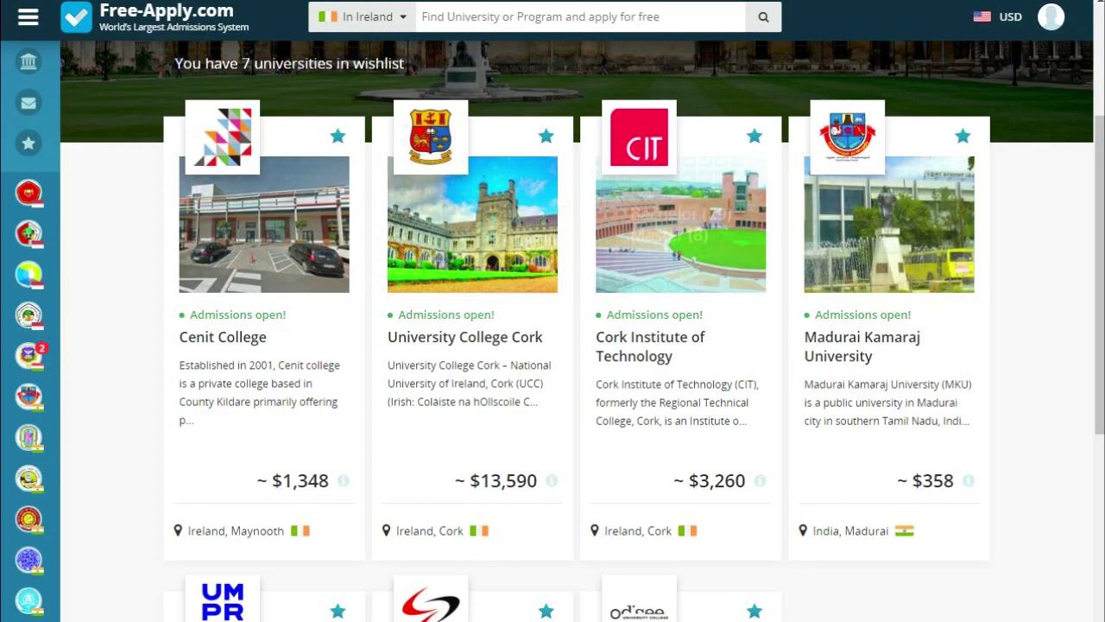
scroll(577, 331, "down", 1)
scroll(682, 588, "up", 4)
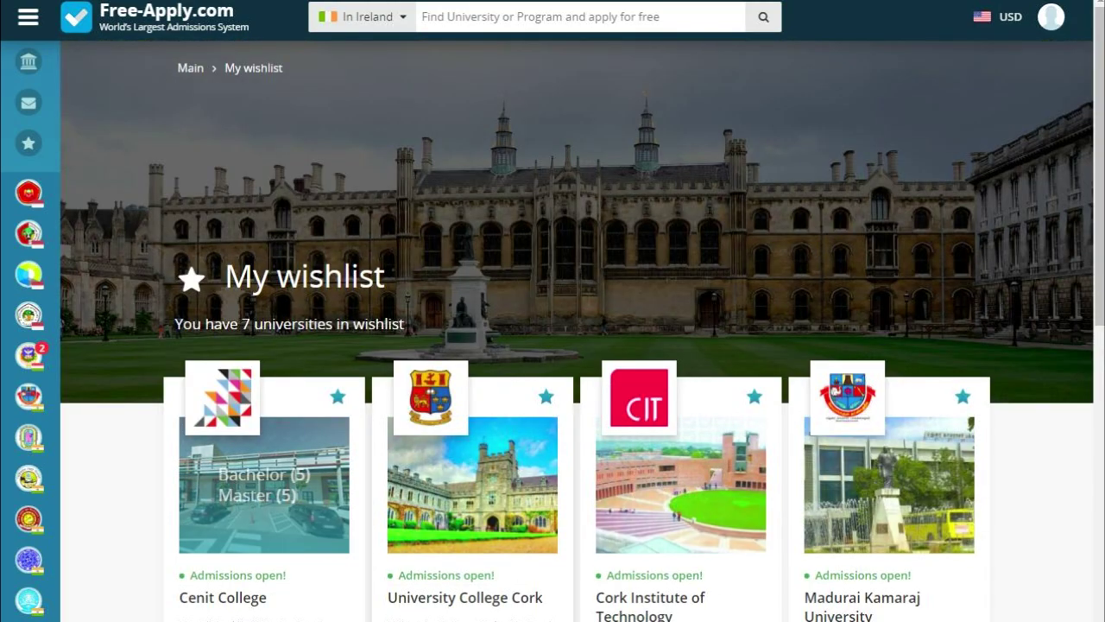
scroll(552, 345, "down", 2)
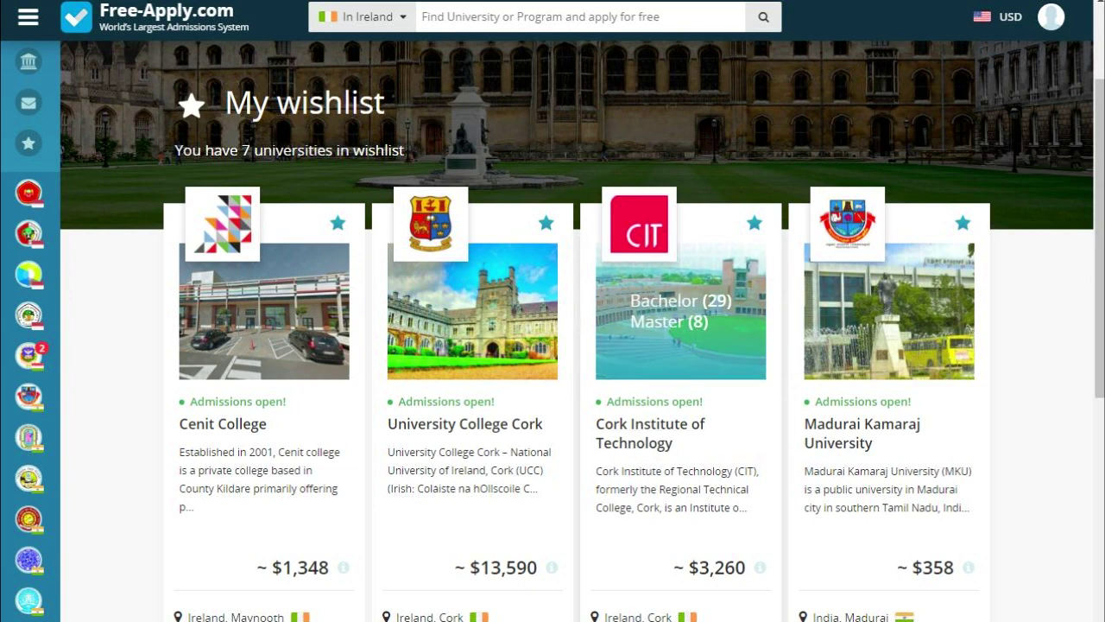
left_click(681, 311)
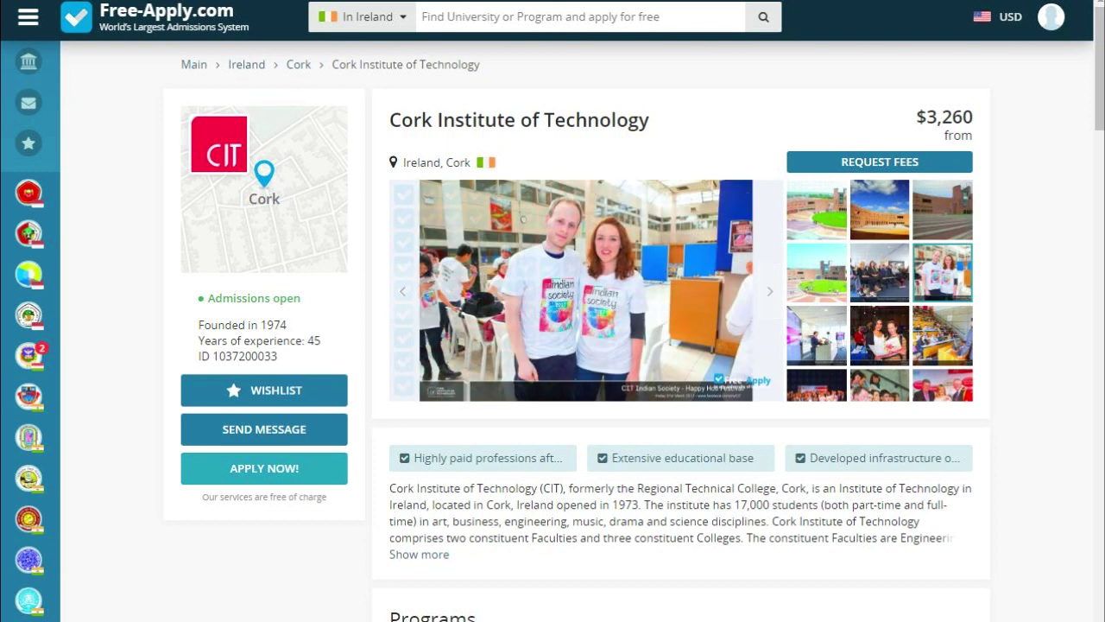
Step: Review the institute's founding year and years of experience, and expand its full description
triple_click(242, 325)
left_click_drag(199, 340, 320, 340)
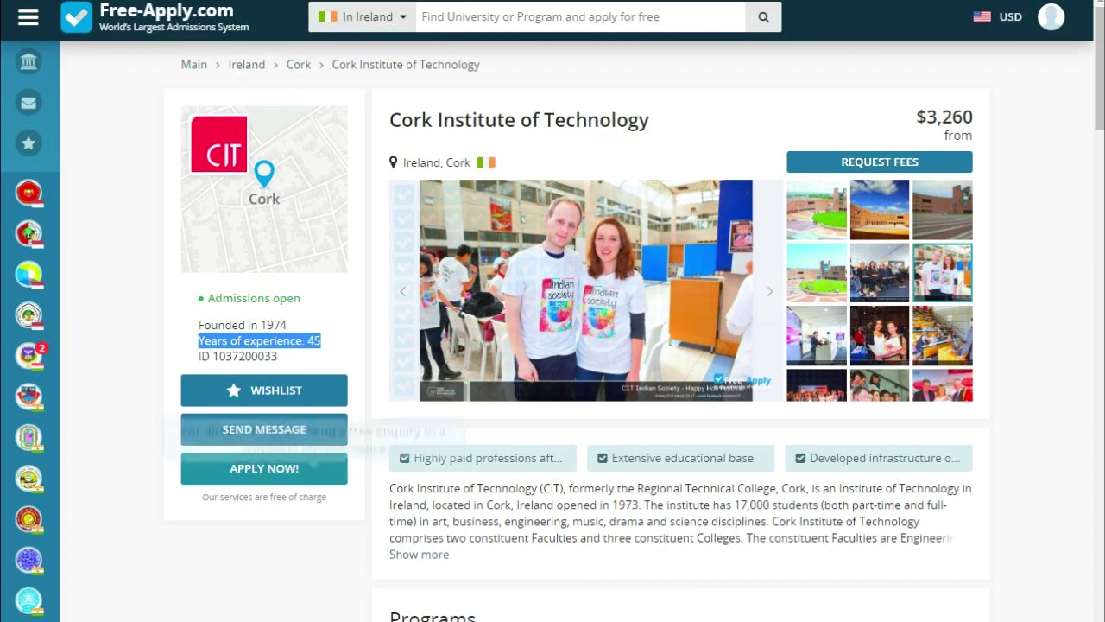
scroll(363, 414, "down", 2)
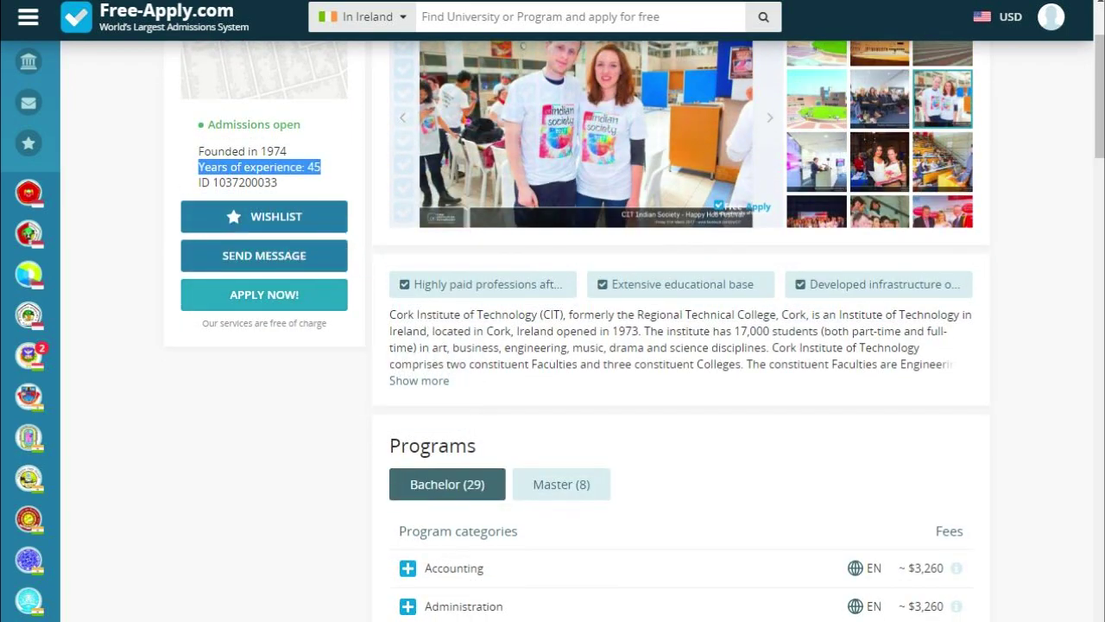
left_click(419, 380)
Step: Open the Multimedia Technology Intermediate program page from the institute's list of Bachelor programs
scroll(419, 380, "down", 3)
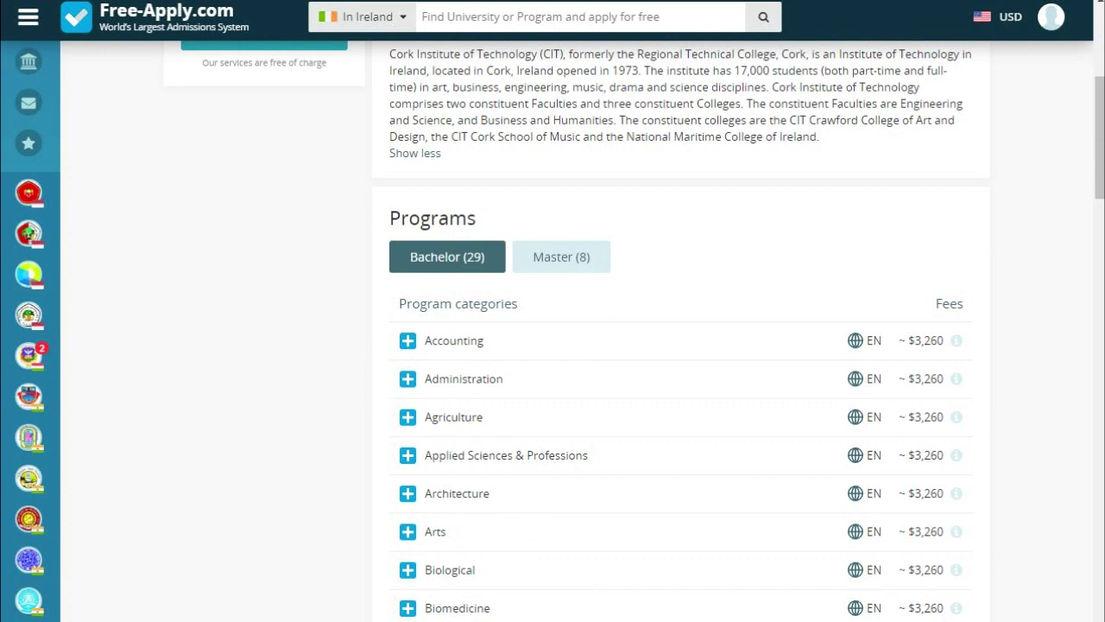
scroll(552, 270, "down", 3)
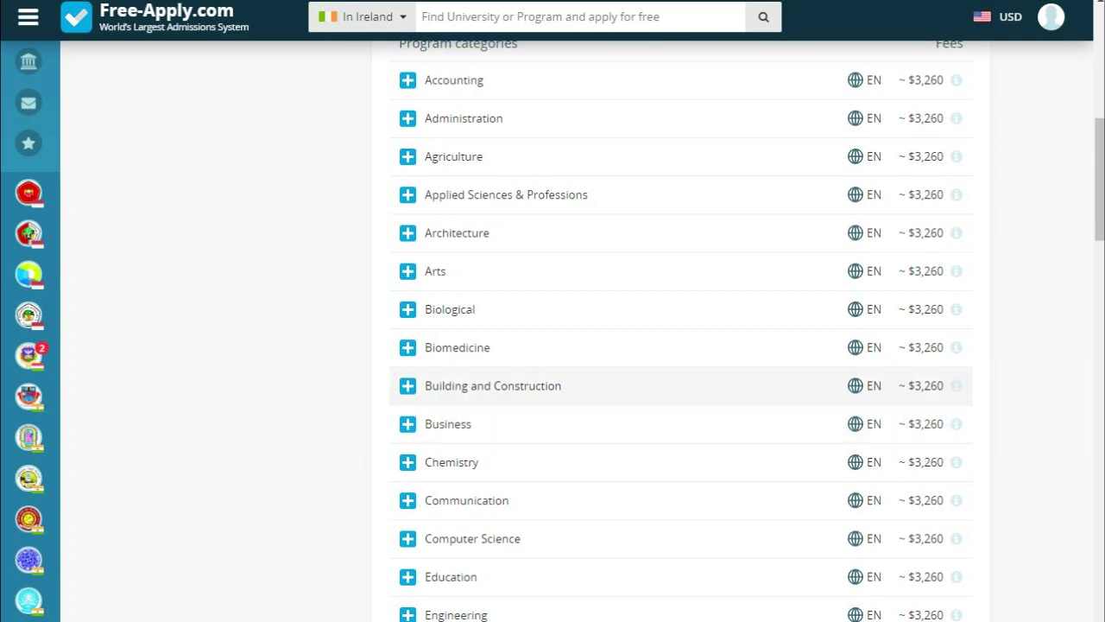
scroll(552, 380, "down", 5)
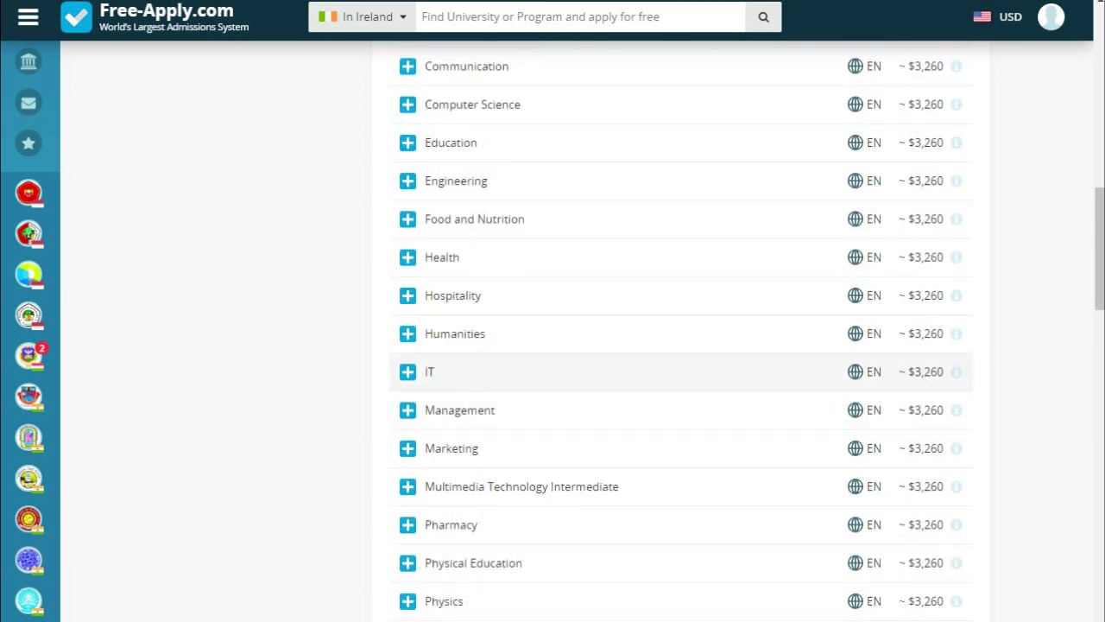
scroll(553, 371, "down", 2)
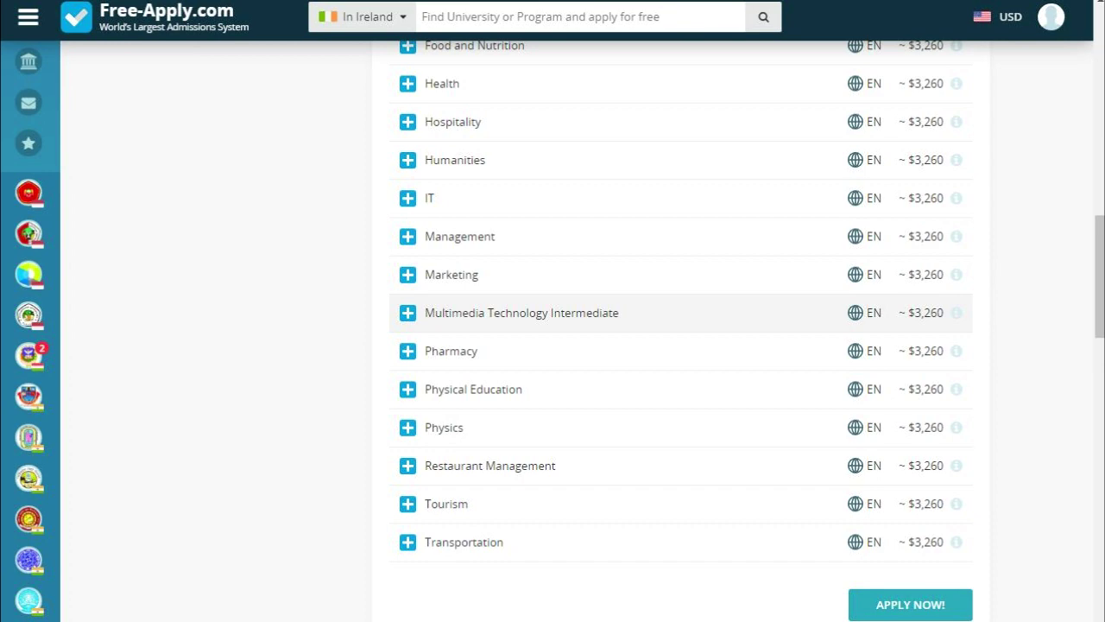
scroll(518, 262, "down", 1)
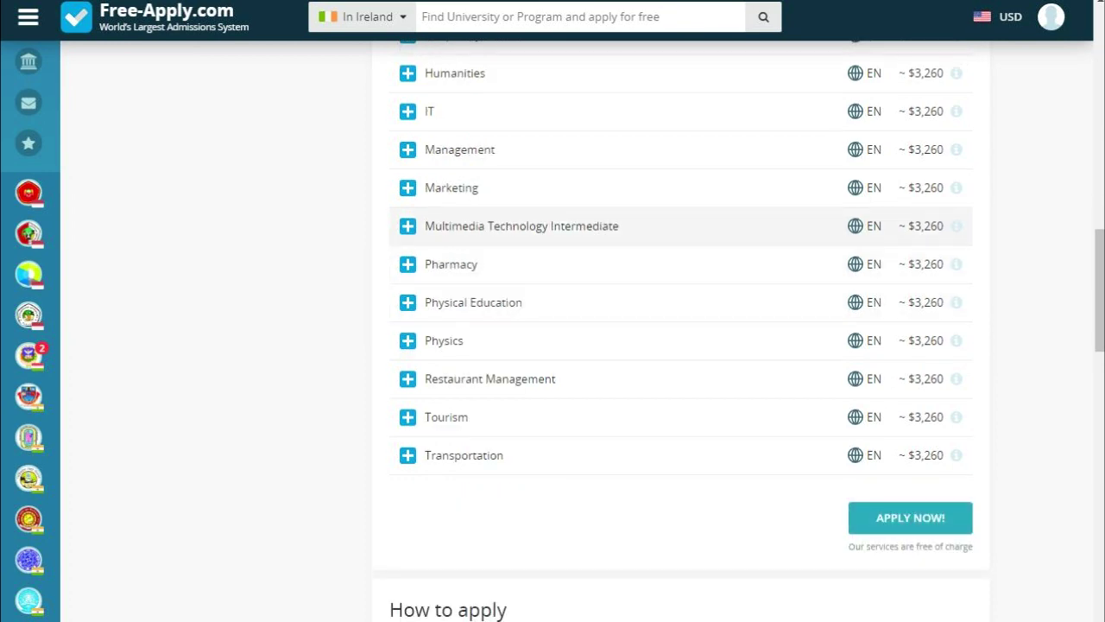
left_click(518, 225)
right_click(877, 261)
left_click(876, 264)
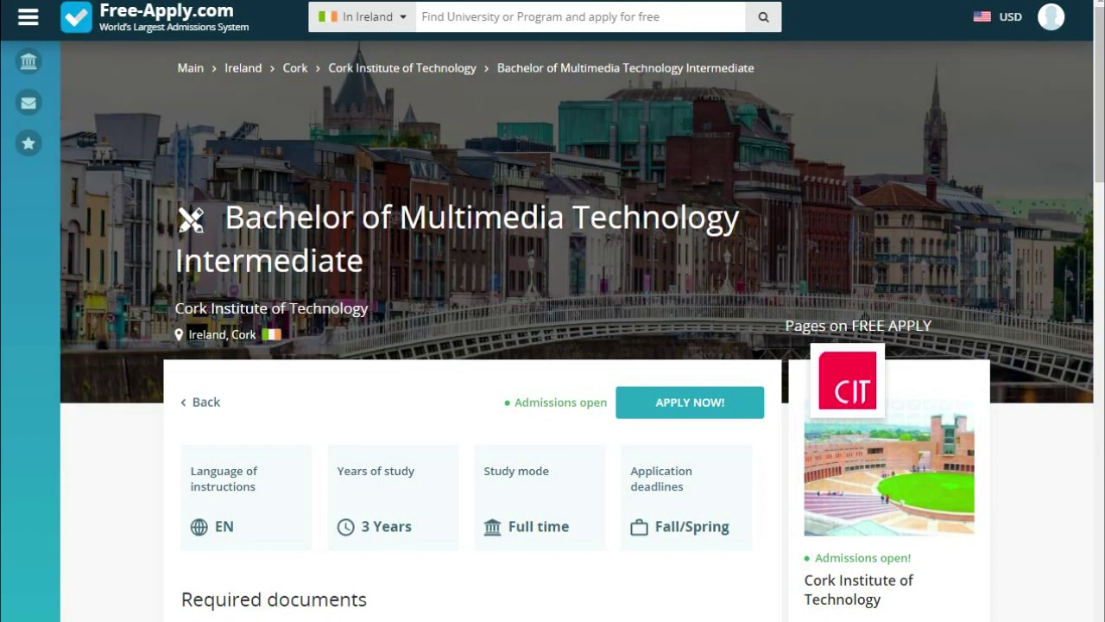
Step: Examine the program's study details and highlight the required documents from All Academic Documents down to the application fee
scroll(552, 330, "down", 1)
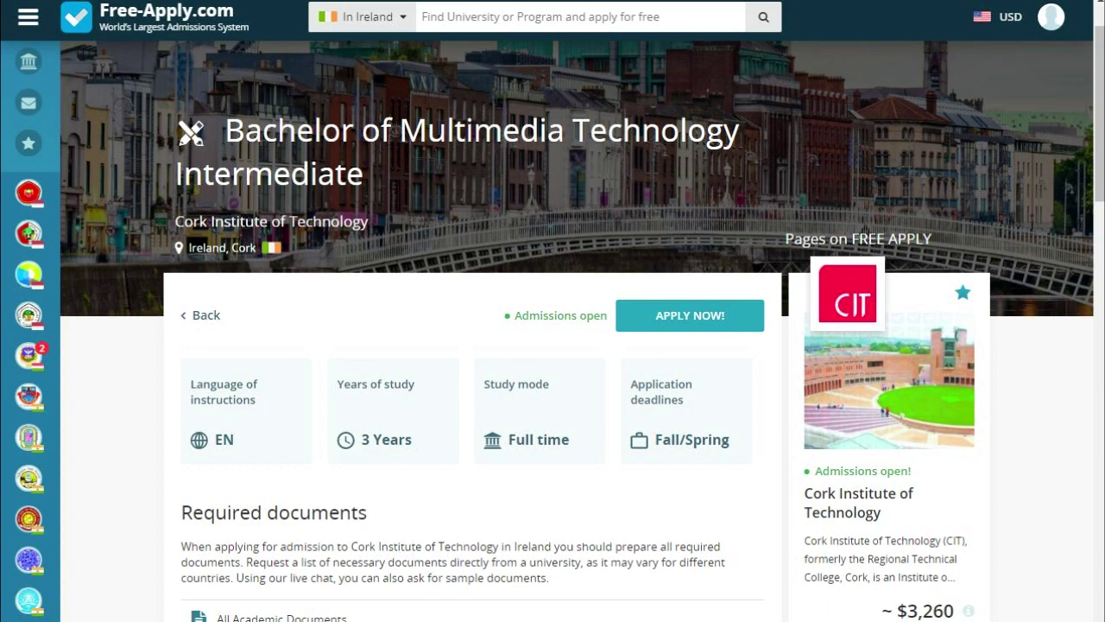
scroll(552, 330, "down", 1)
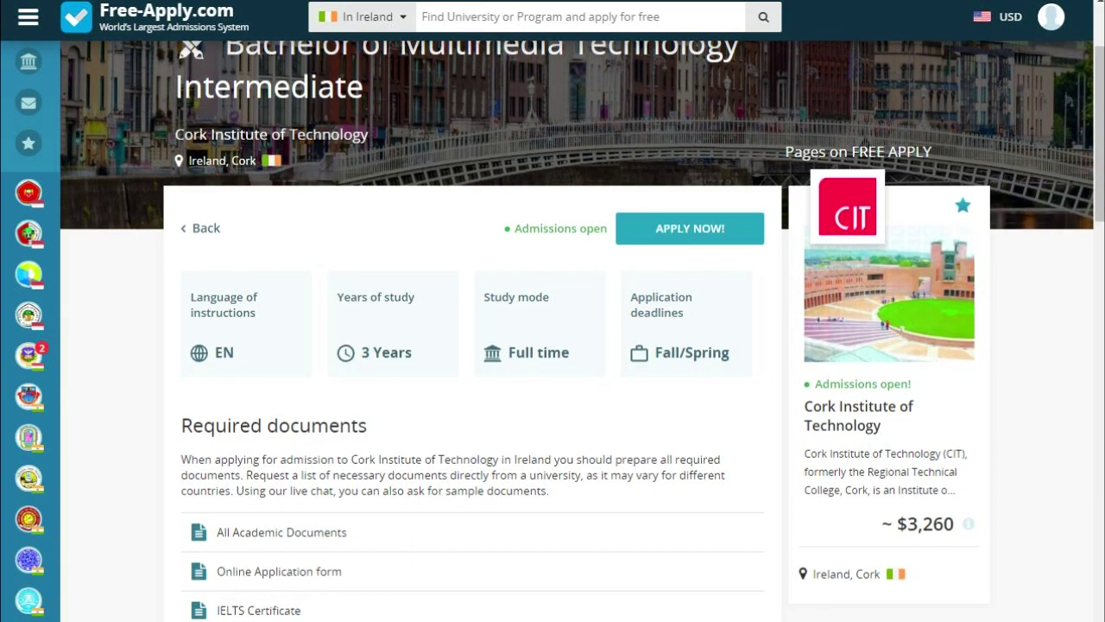
scroll(552, 331, "down", 1)
scroll(552, 331, "down", 1)
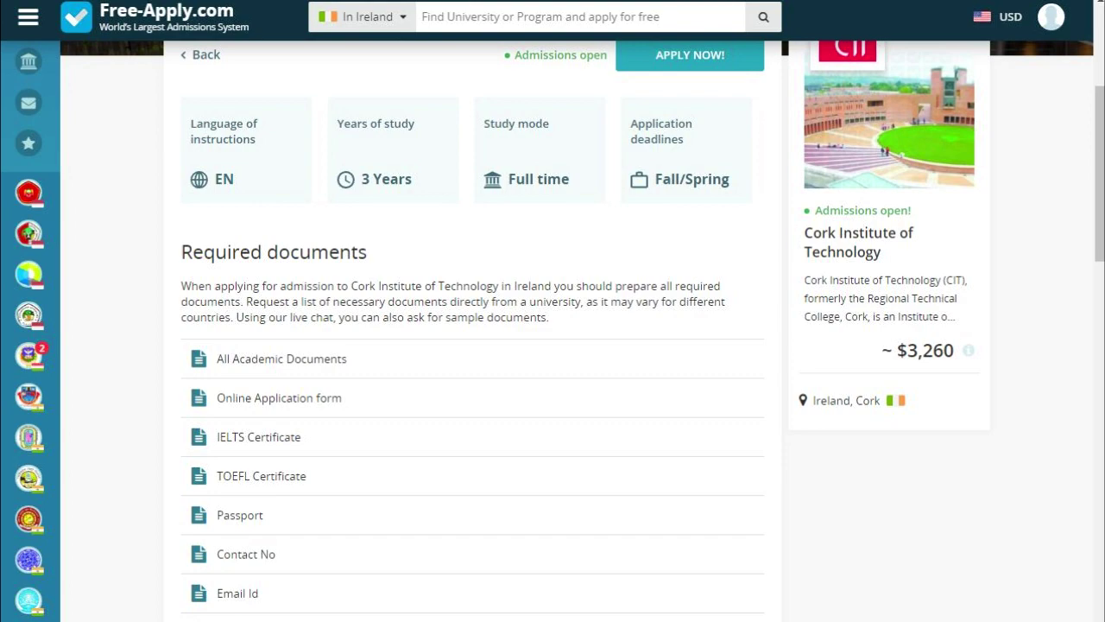
scroll(553, 330, "down", 2)
left_click_drag(216, 185, 269, 536)
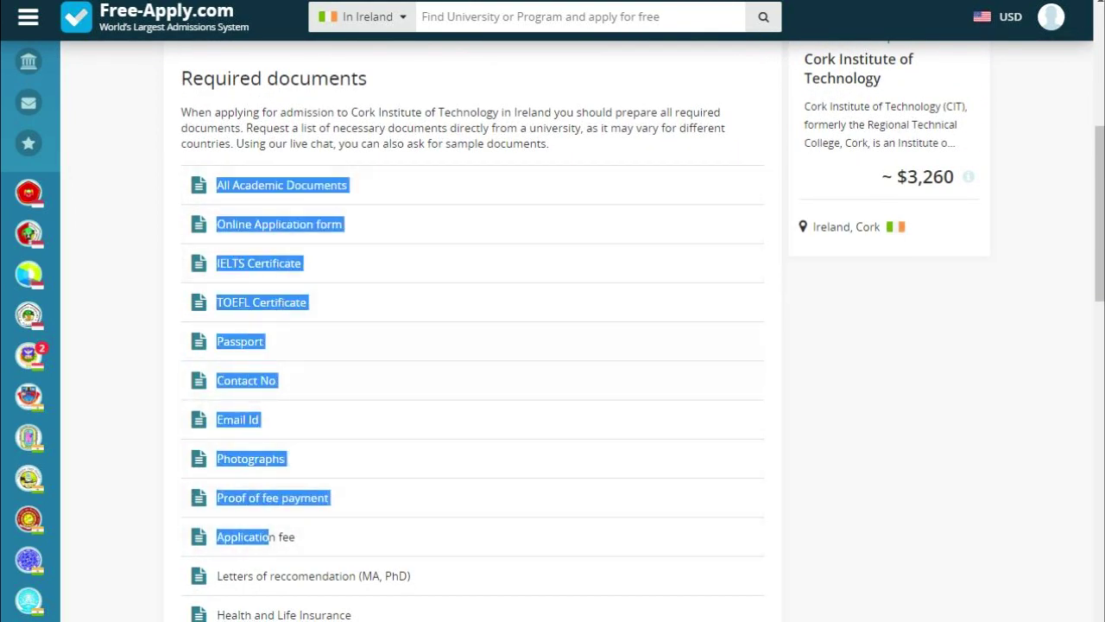
Step: Examine the university's location on the map, zoomed out to show the Cork area, and review the fees for local and international students
scroll(553, 331, "down", 8)
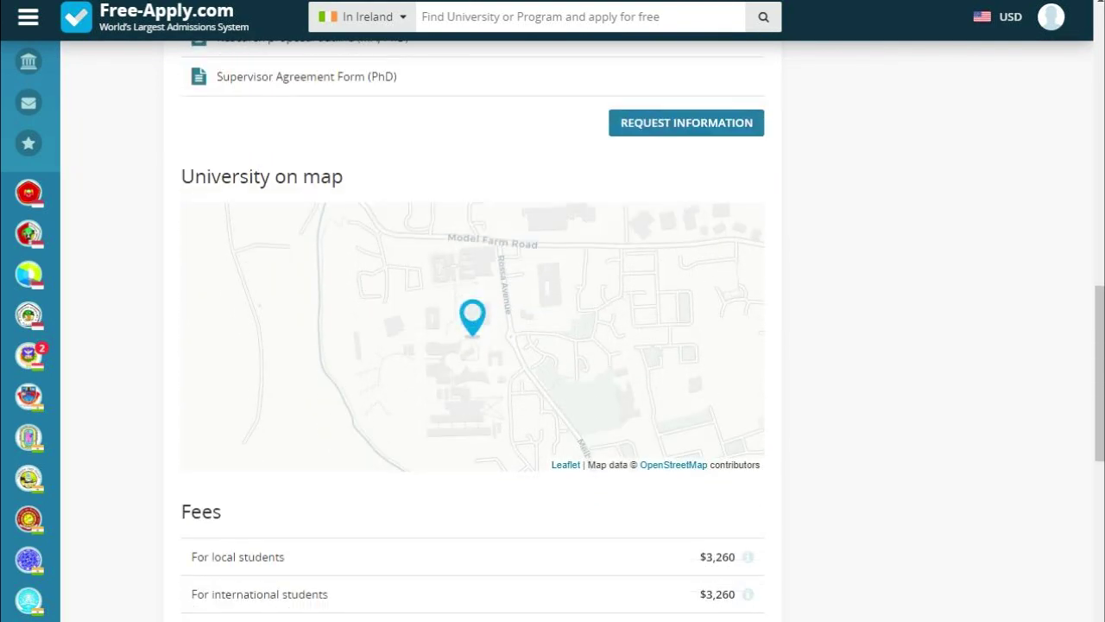
scroll(553, 331, "down", 5)
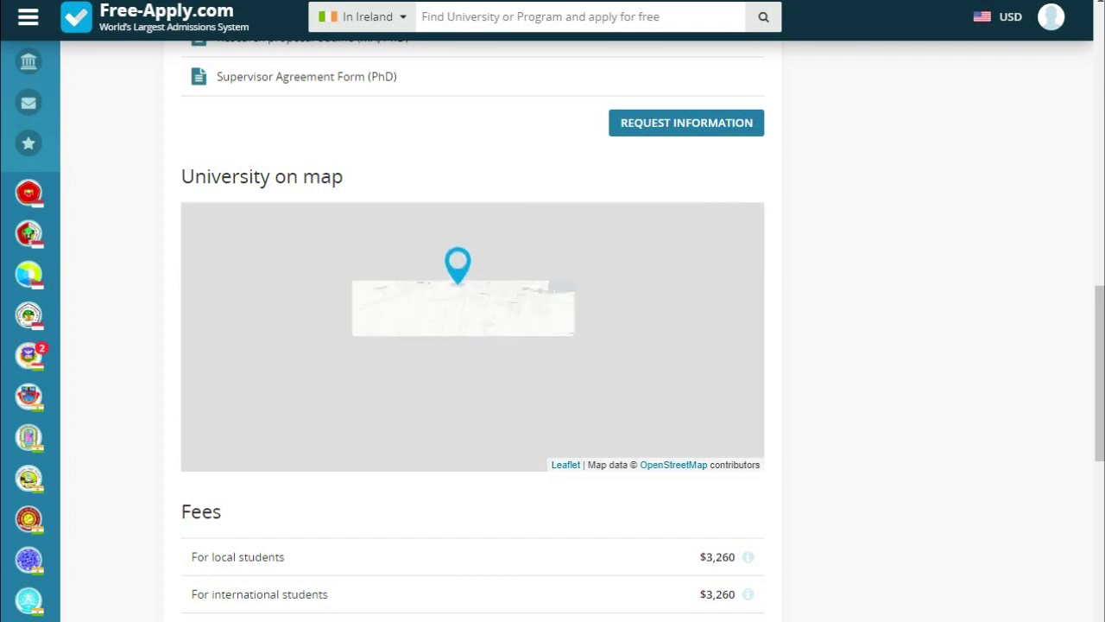
left_click_drag(458, 283, 488, 398)
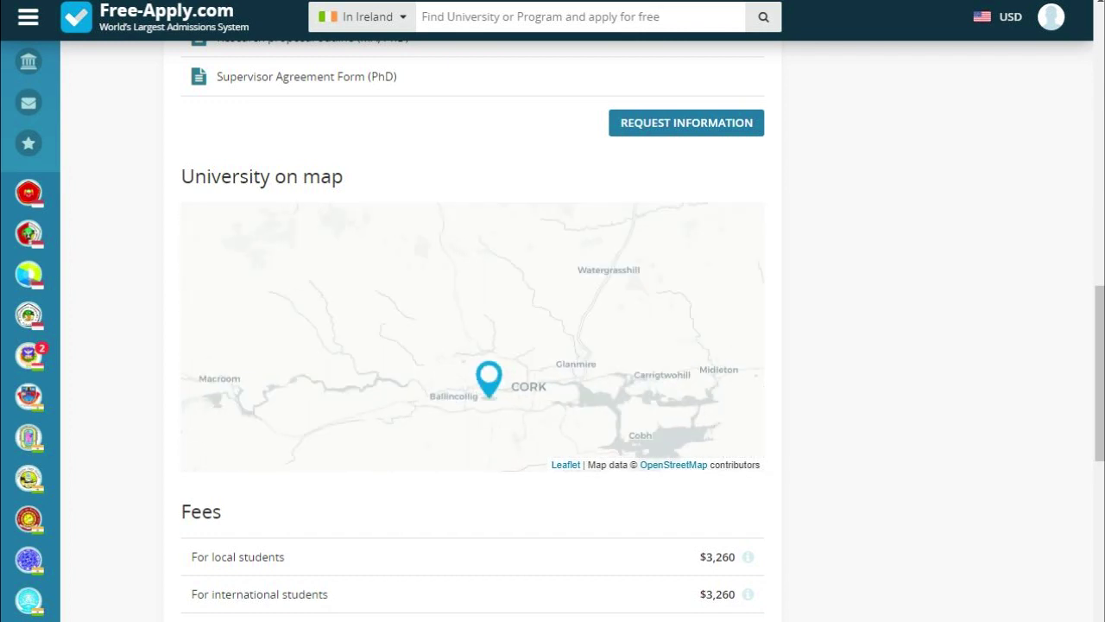
scroll(553, 331, "down", 3)
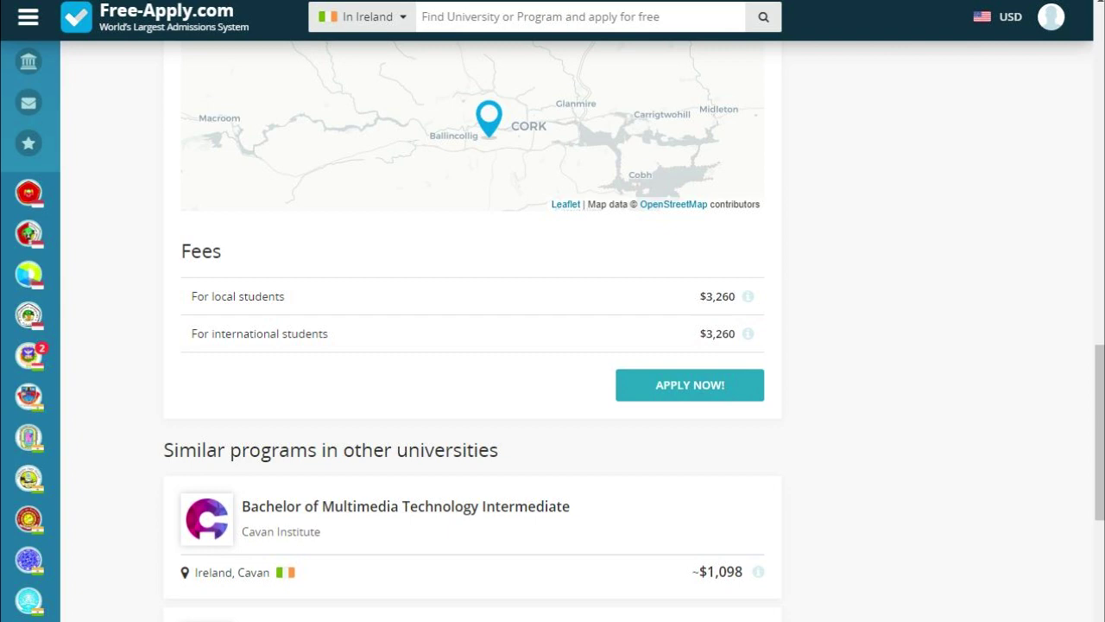
Step: Open the information request form for Cork Institute of Technology and continue with Bachelor of Multimedia Technology Intermediate as the selected program
scroll(552, 331, "up", 4)
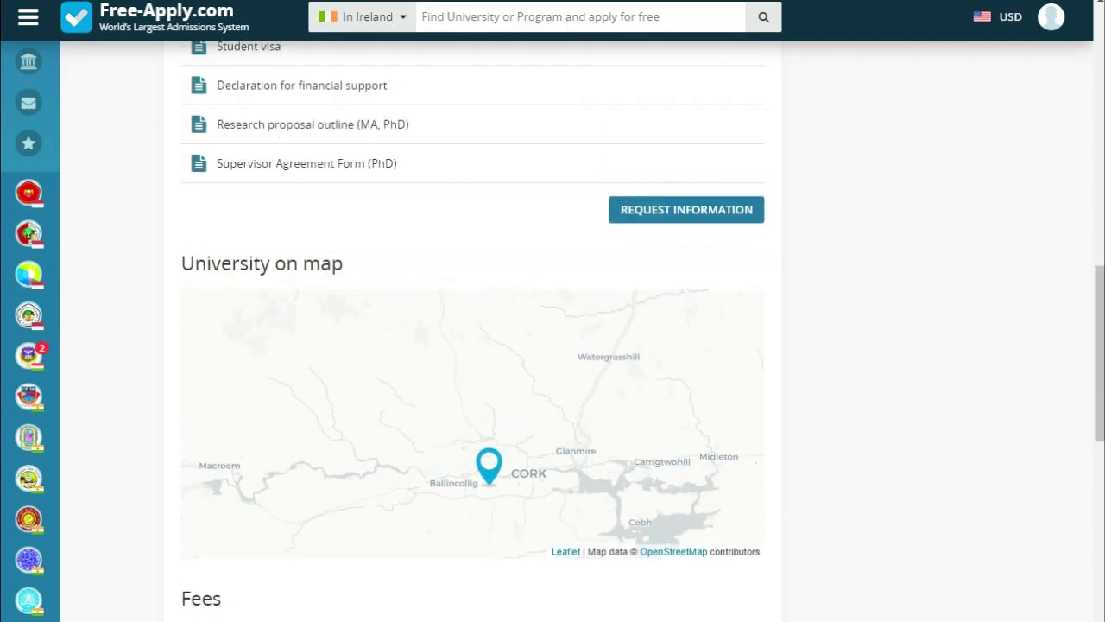
scroll(552, 331, "down", 3)
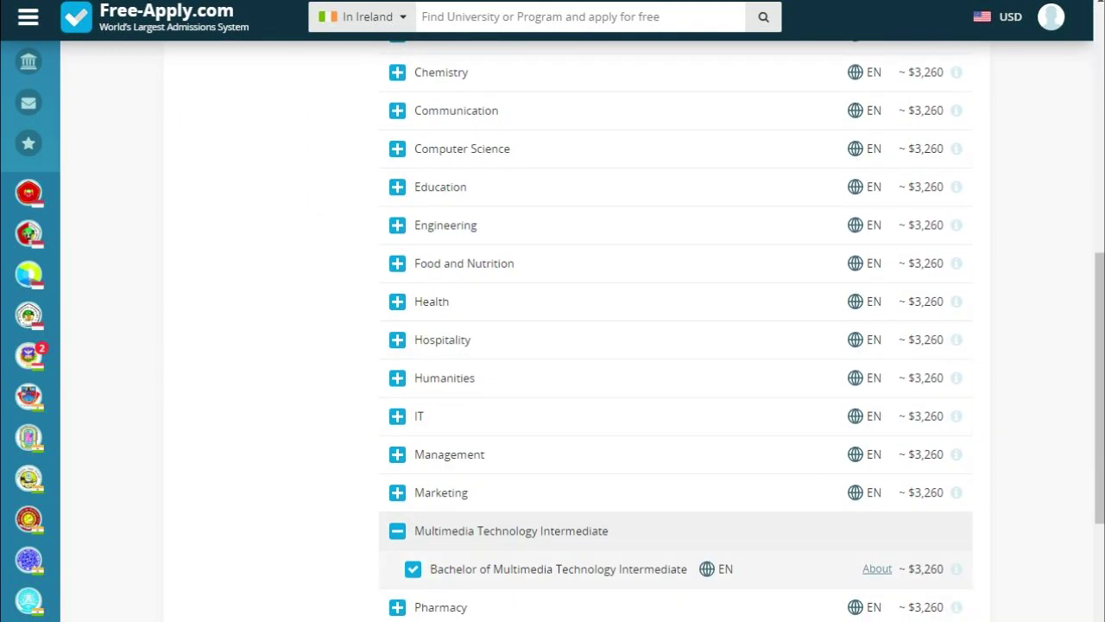
scroll(577, 330, "down", 7)
left_click(941, 280)
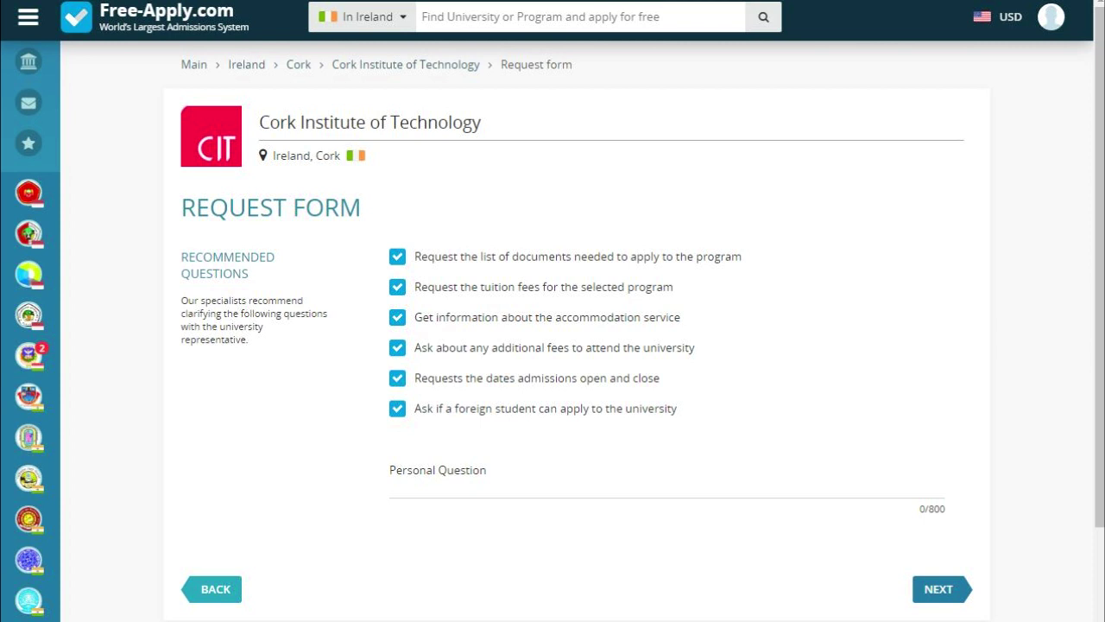
Step: Enter "Does the university provide graphic tablets?" as the personal question, keeping all six recommended questions selected
left_click(392, 470)
type("0")
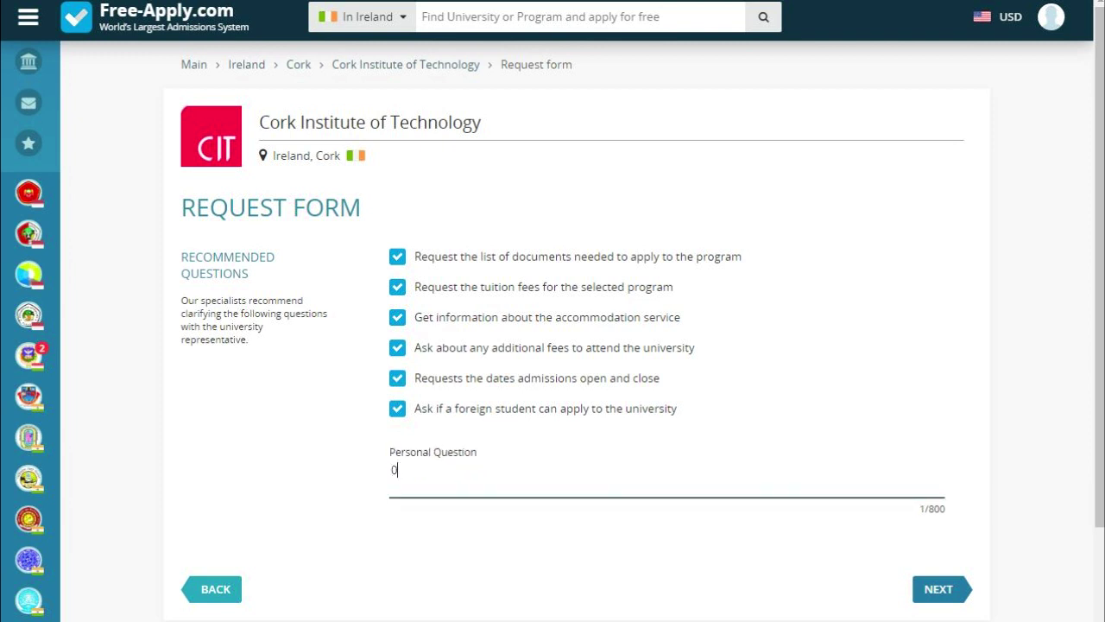
double_click(394, 470)
right_click(432, 473)
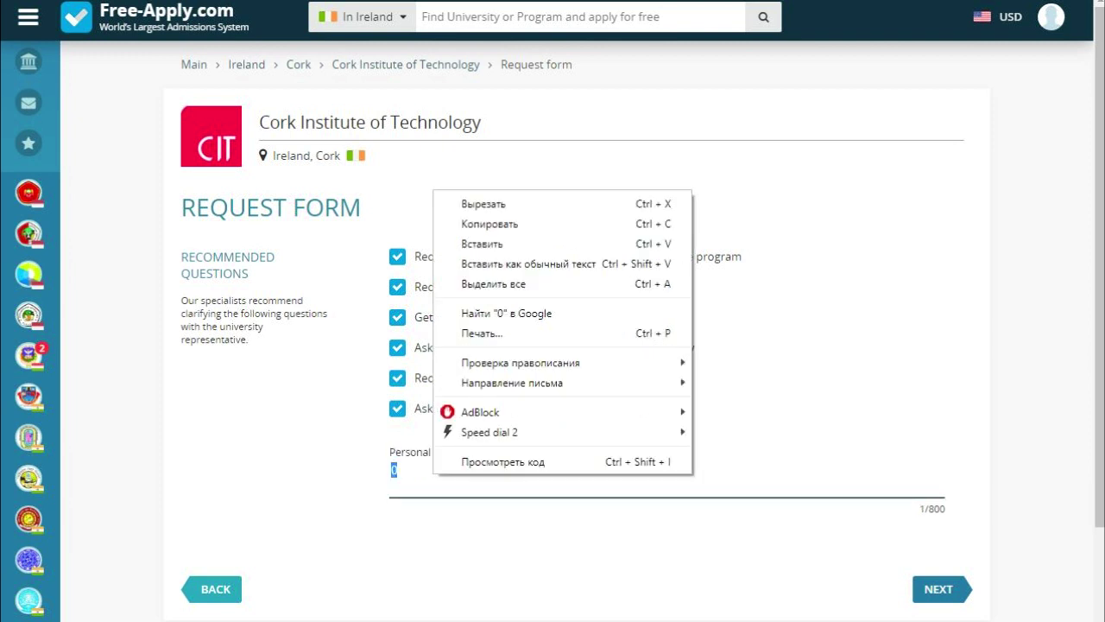
left_click(483, 243)
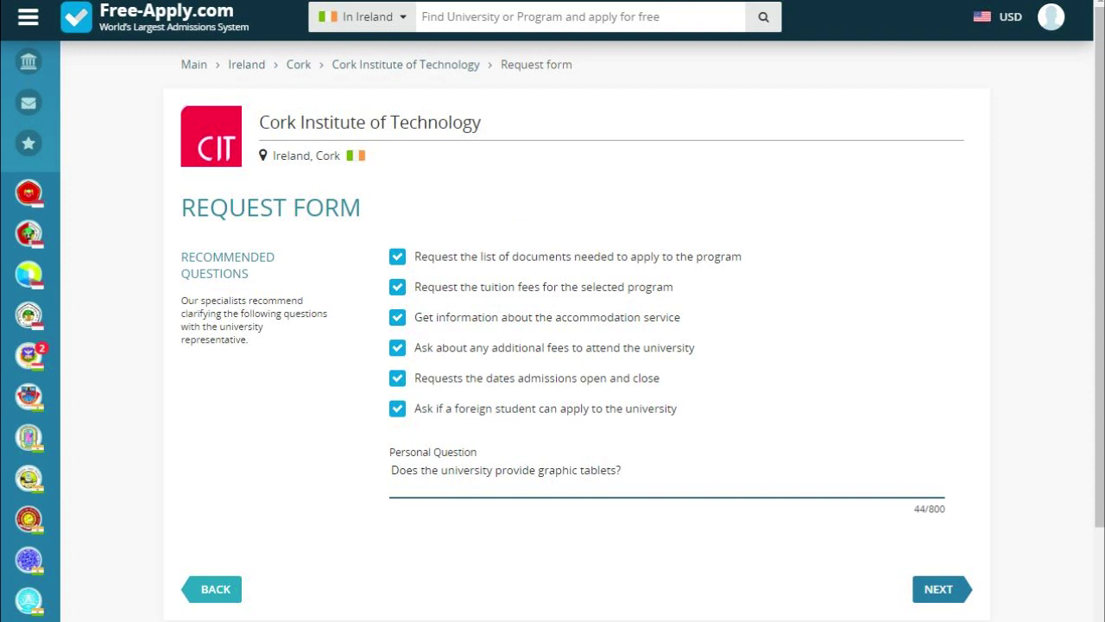
Step: Continue to the message preview, keeping all five suggested similar universities selected to receive the same request
left_click(939, 589)
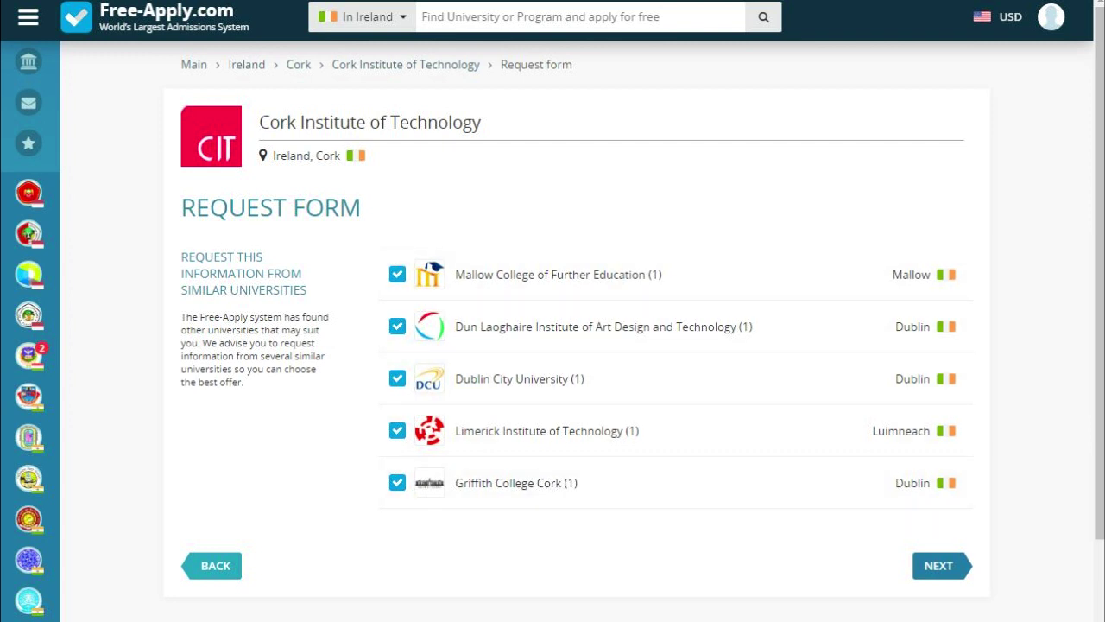
left_click(938, 565)
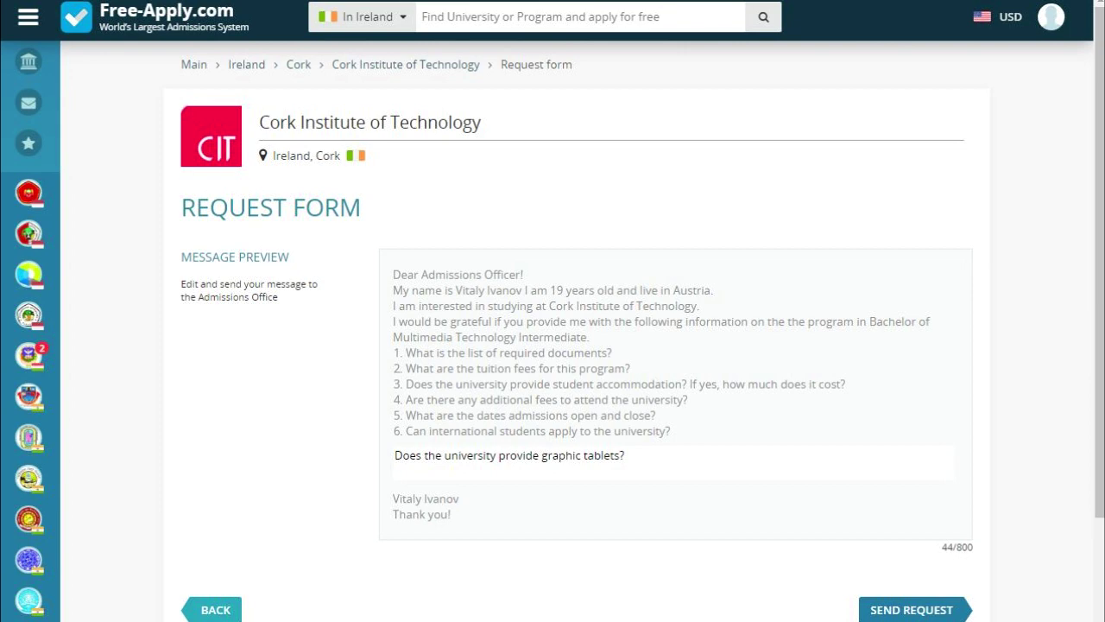
scroll(552, 345, "down", 1)
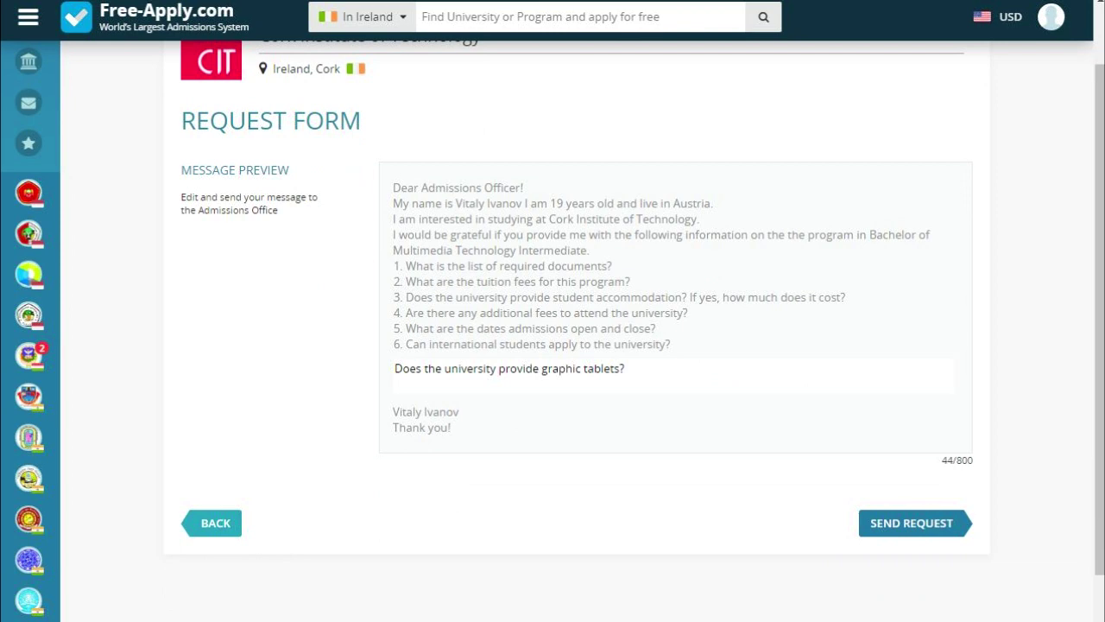